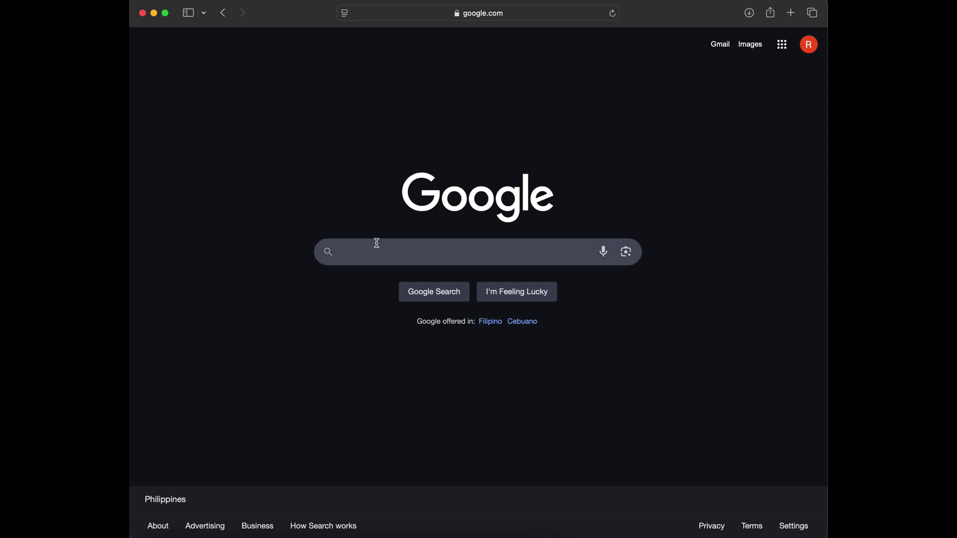
# Step: Search Google for 'what is chat gpt' and expand the full AI Overview
pyautogui.click(377, 252)
pyautogui.write('what')
pyautogui.click(375, 276)
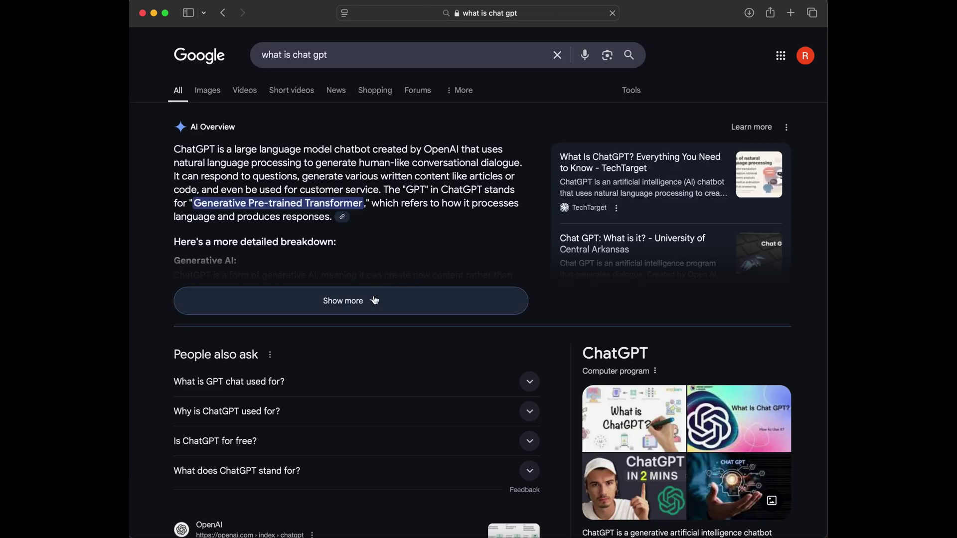
pyautogui.click(372, 300)
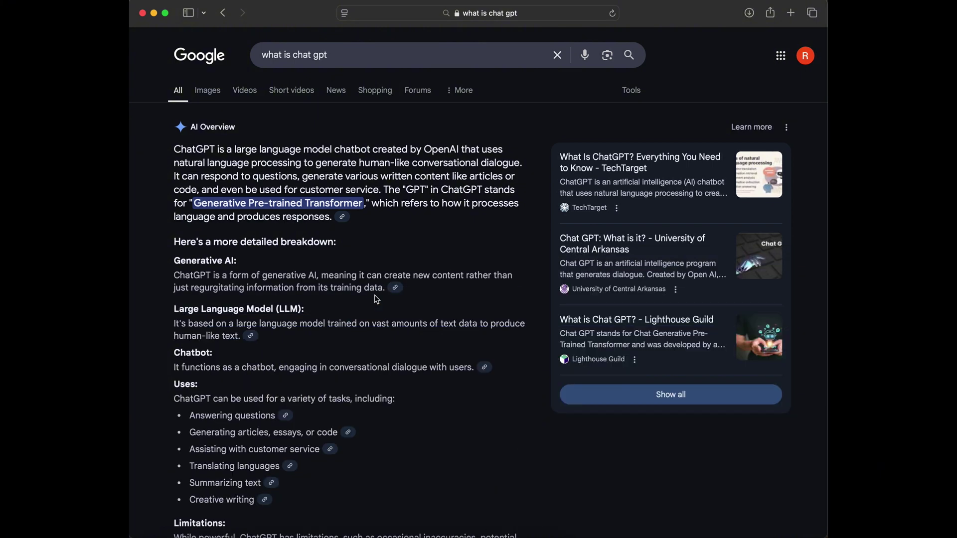
pyautogui.scroll(-3, 376, 299)
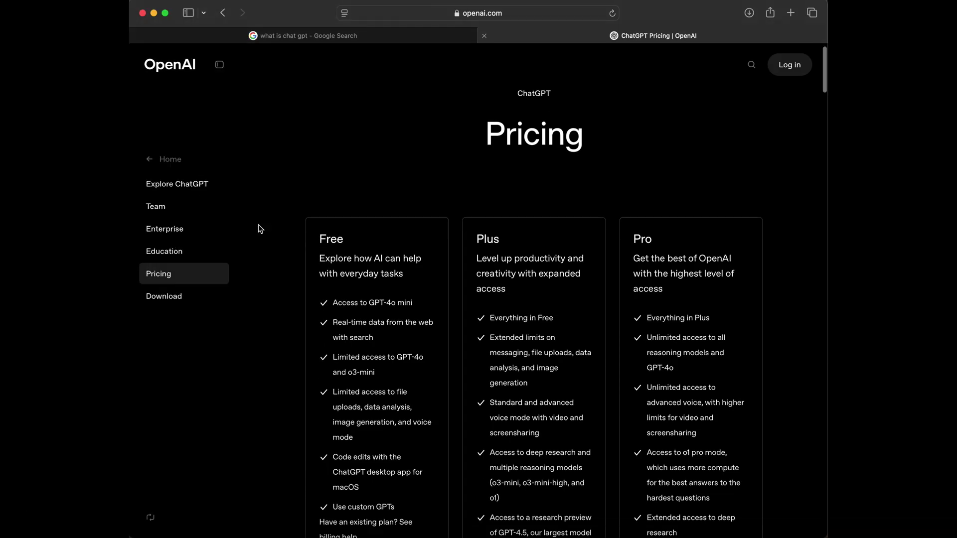
pyautogui.scroll(-5, 260, 228)
pyautogui.scroll(-5, 259, 228)
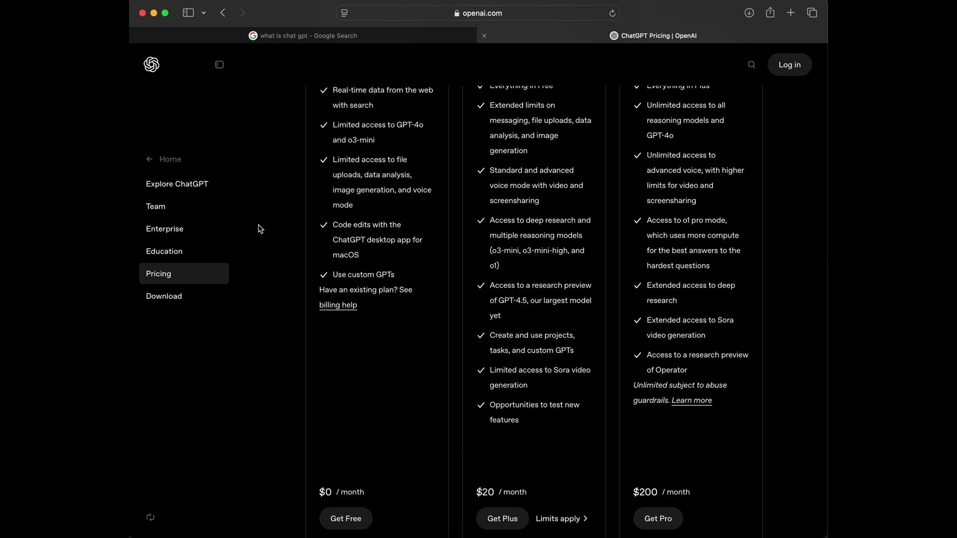
pyautogui.scroll(8, 260, 228)
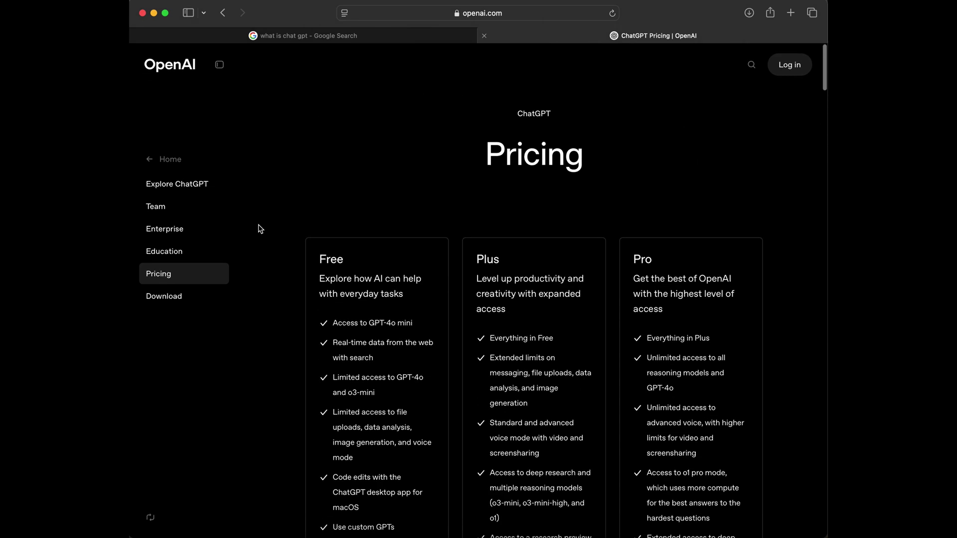
pyautogui.scroll(-2, 260, 228)
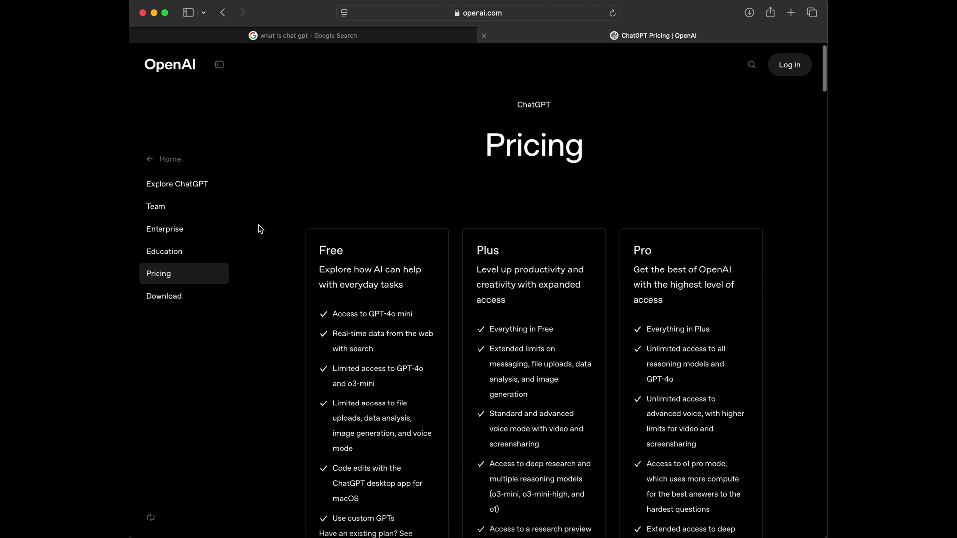
pyautogui.scroll(-4, 260, 228)
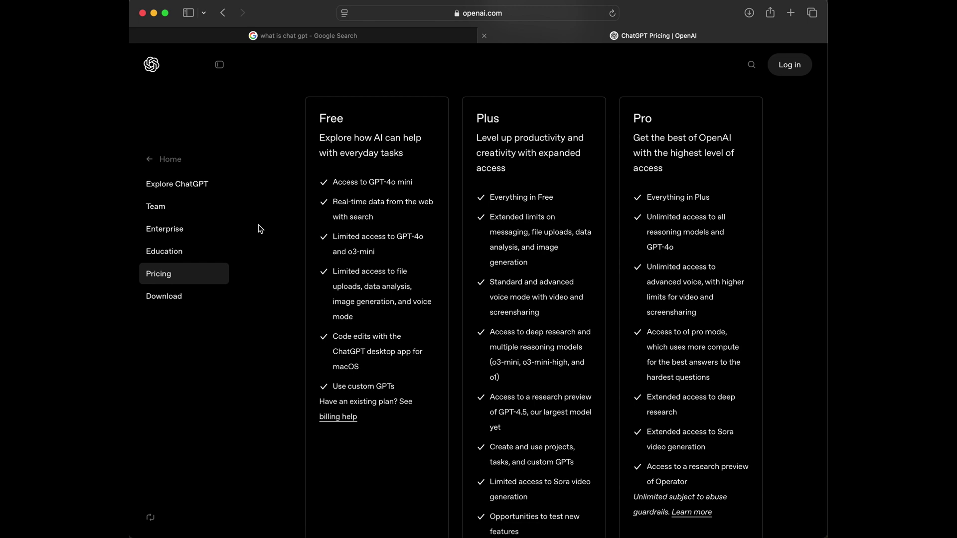
pyautogui.scroll(-5, 259, 229)
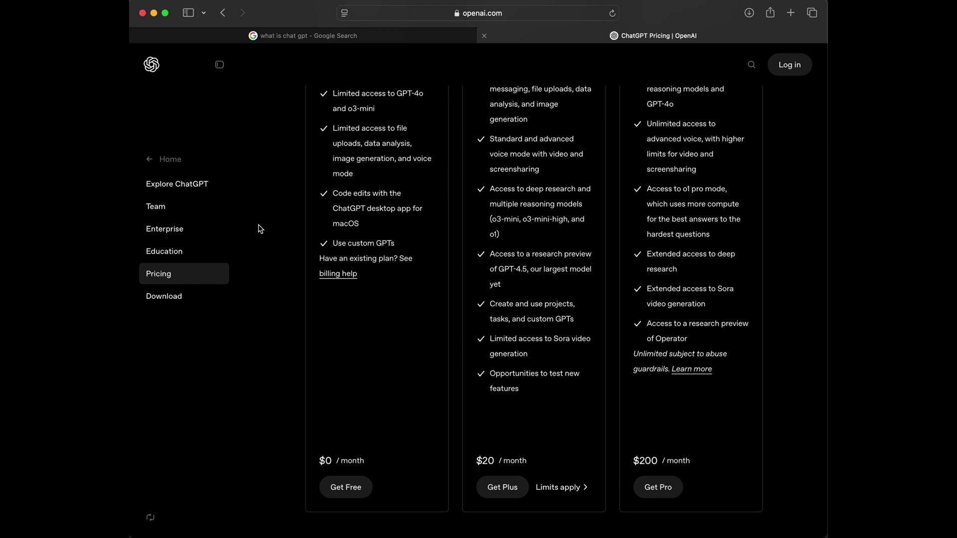
# Step: Go to chatgpt.com in a new tab and attach the house mock-up photo
pyautogui.click(792, 13)
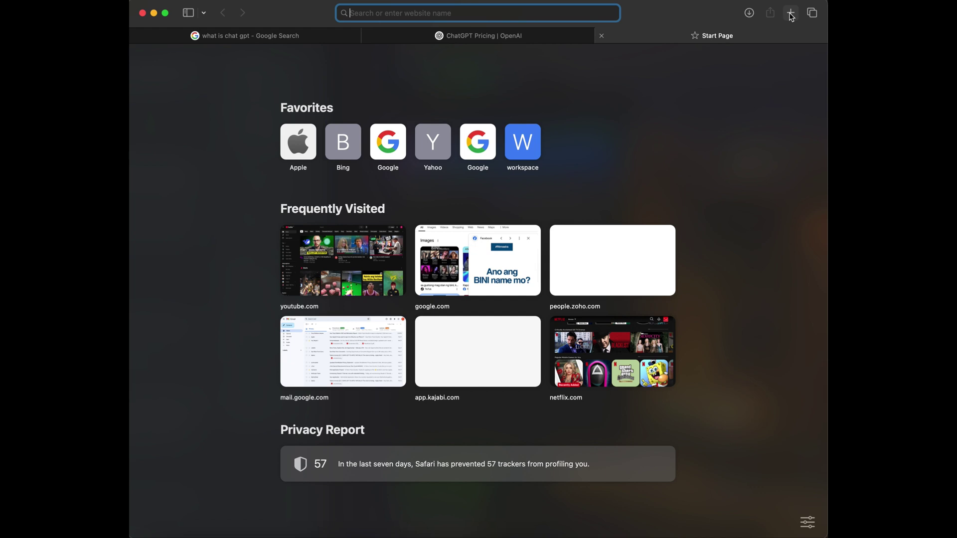
pyautogui.write('chat')
pyautogui.press('Return')
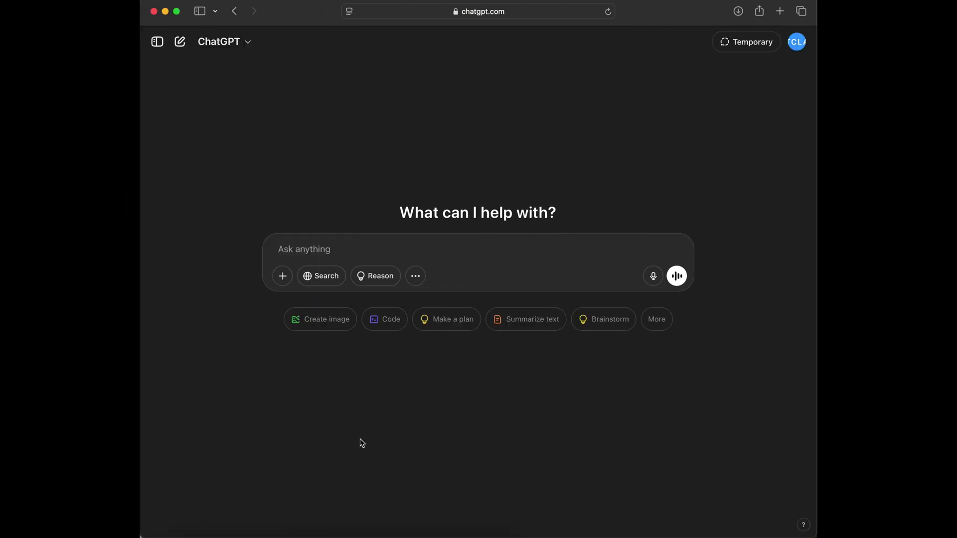
pyautogui.click(283, 276)
pyautogui.click(310, 253)
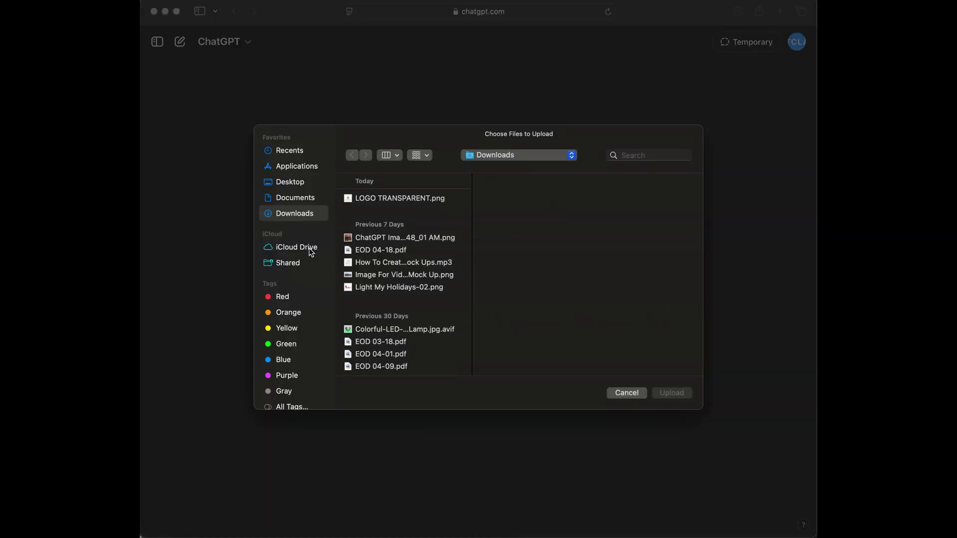
pyautogui.click(393, 275)
pyautogui.click(671, 392)
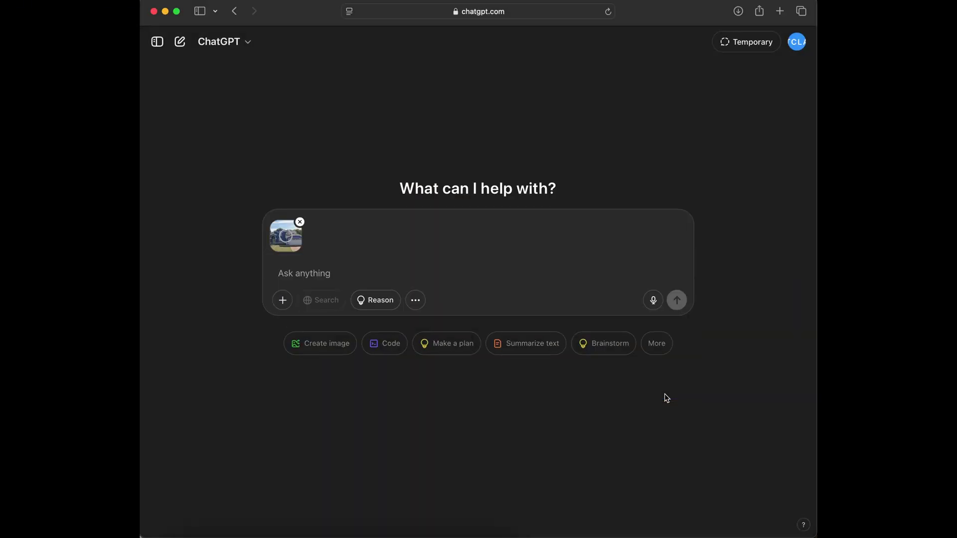
# Step: Attach LOGO TRANSPARENT.png as a second image in the same message
pyautogui.click(283, 300)
pyautogui.click(310, 273)
pyautogui.click(400, 198)
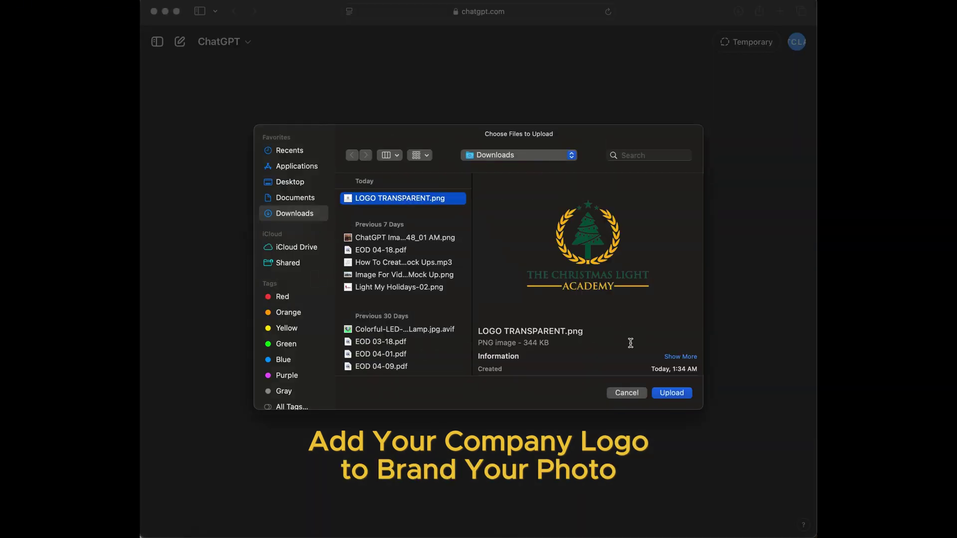
pyautogui.click(672, 393)
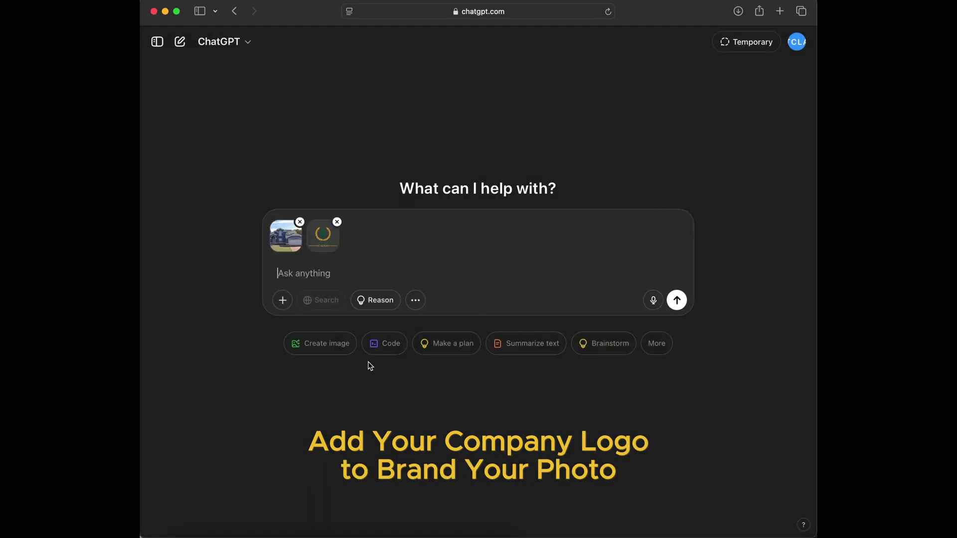
# Step: Paste and send the prepared warm white C9 roofline, sunset, logo and label prompt
pyautogui.write("I want you to add warm white LED C9 Christmas lights to the front roof lines of the home. Include any dormers or other roofline features that would typically be decorated. Show it in a mock-up style format with a sunset background. Add my company’s logo as an overlay in the bottom corner, along with the text 'Warm White Option'. Do not change anything else about the photo — keep the house and layout exactly the same.")
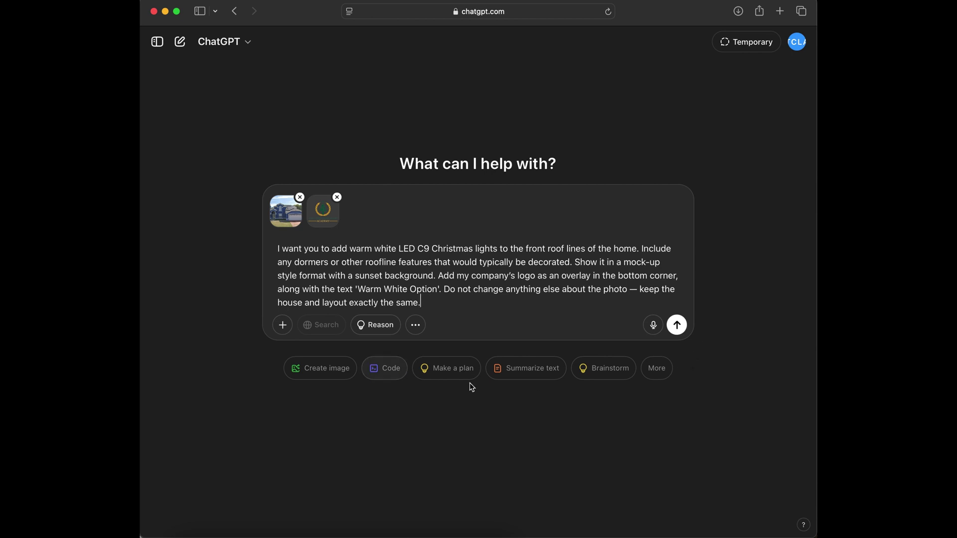
pyautogui.click(676, 324)
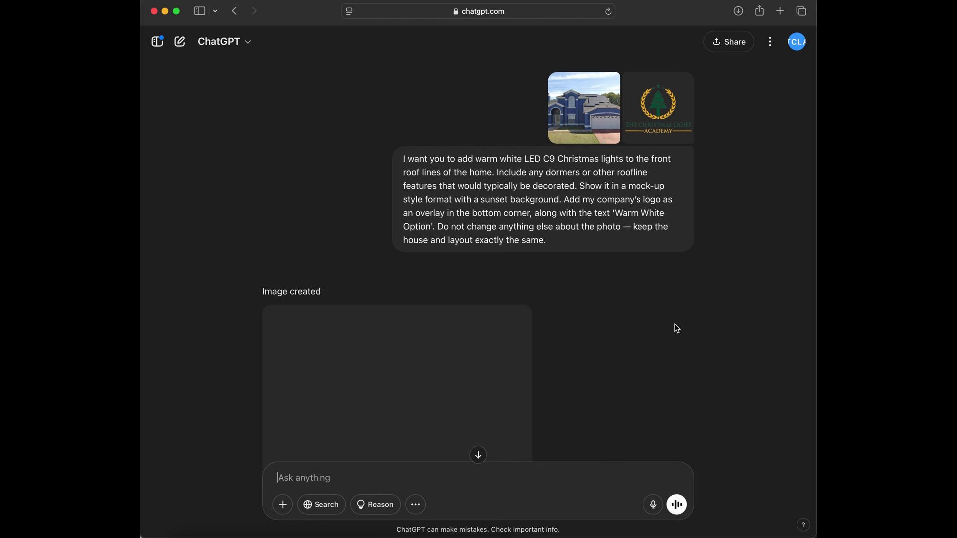
pyautogui.scroll(-2, 675, 328)
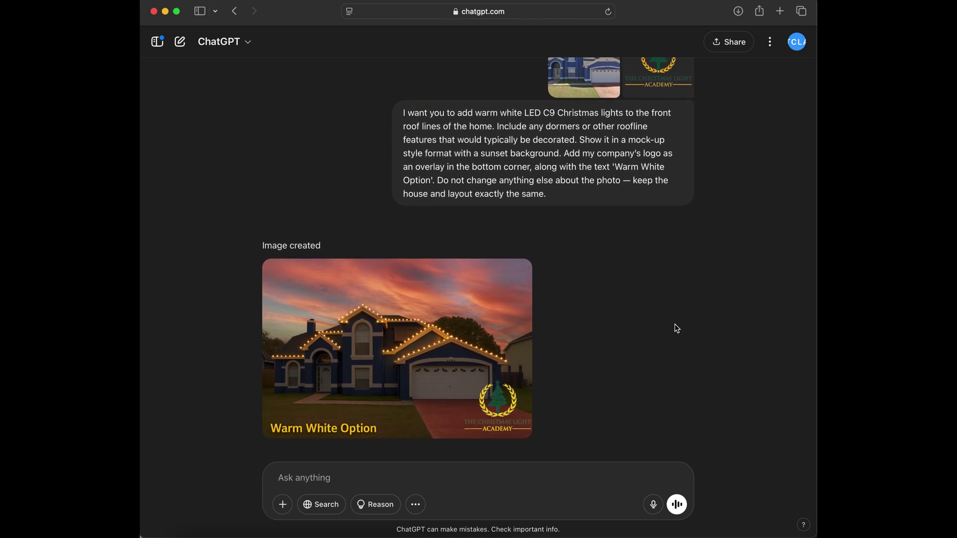
pyautogui.write('can you make the lights more like a warm white glow instead of bright white?')
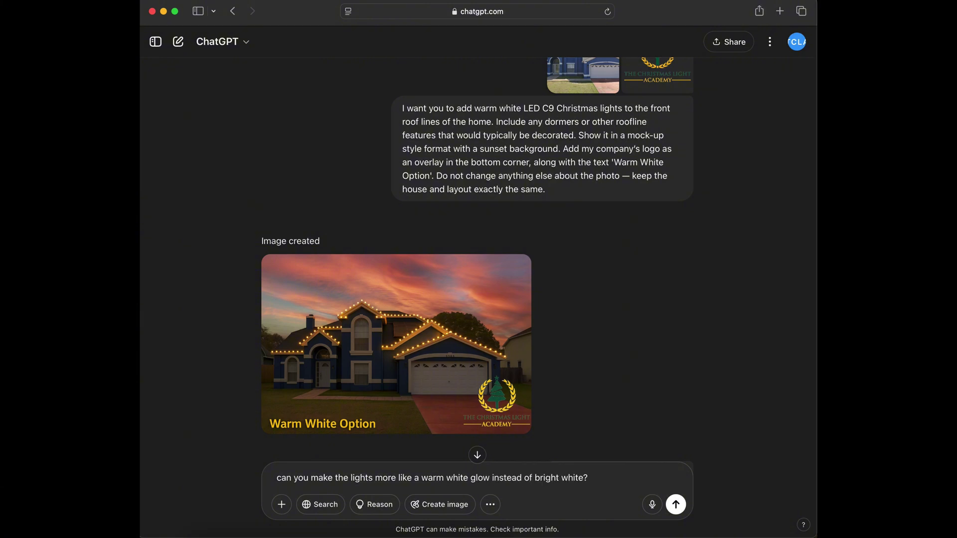
# Step: Ask for a warmer white glow, then for window wreaths and garage lights
pyautogui.press('Return')
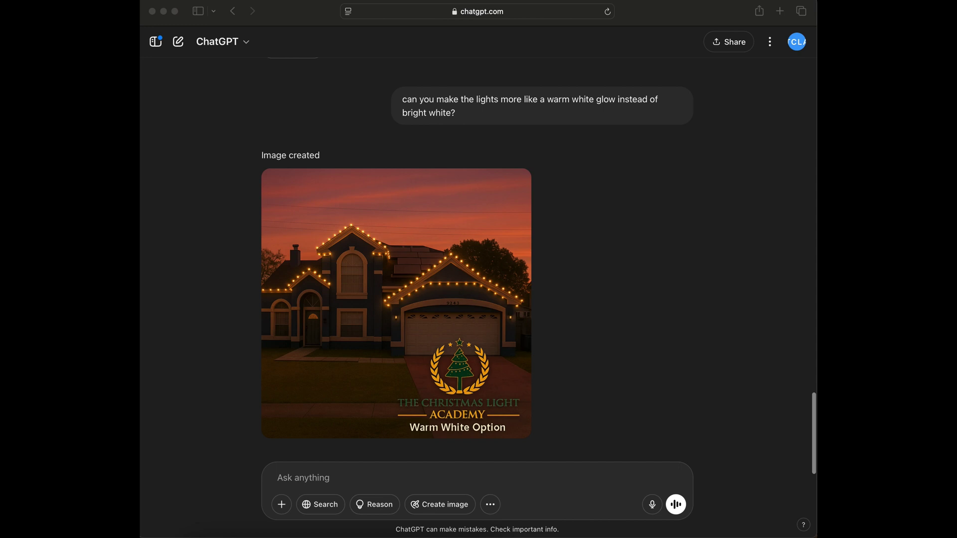
pyautogui.write('Can you also add wreath to the windows a d light')
pyautogui.press('BackSpace')
pyautogui.press('BackSpace')
pyautogui.press('BackSpace')
pyautogui.write('nd lights around the garage?')
pyautogui.press('Return')
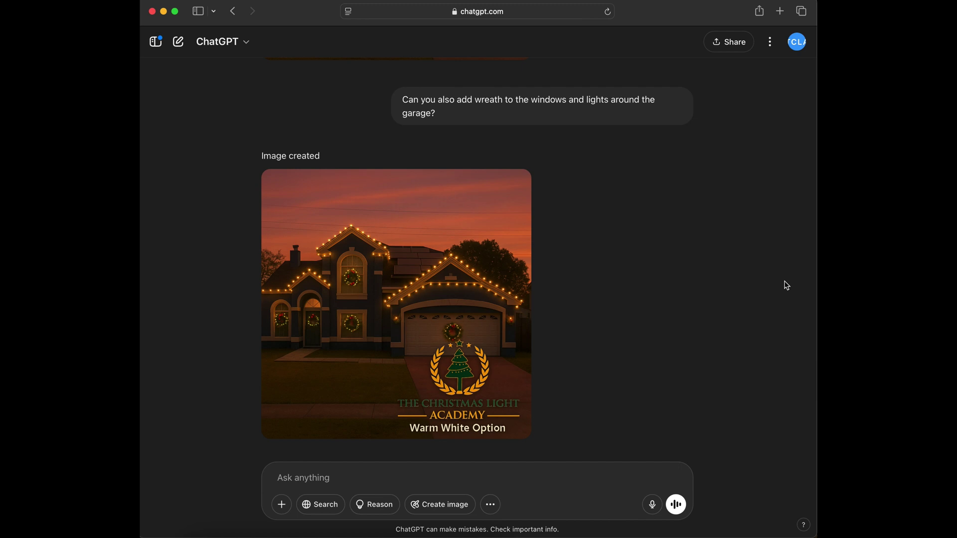
pyautogui.write('Show me a multi-color p')
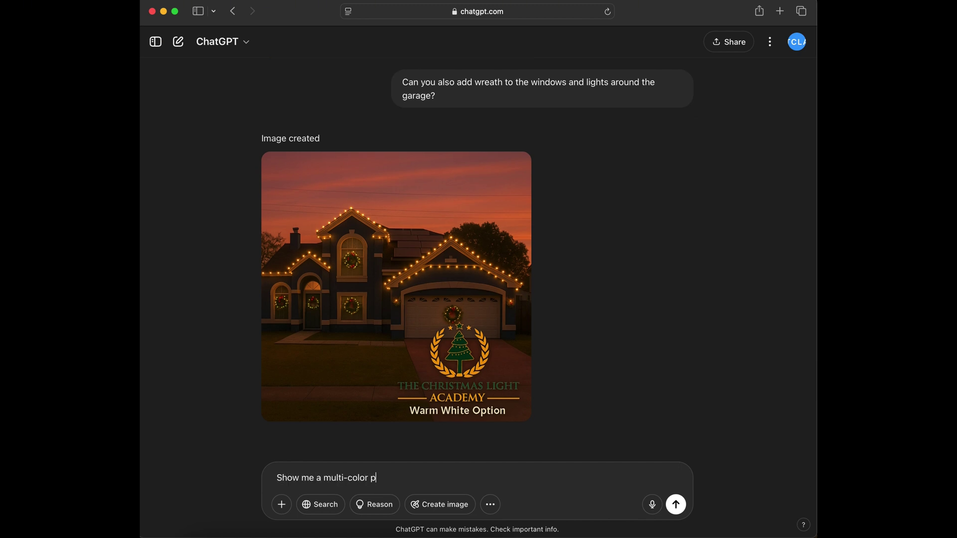
pyautogui.write('ermanent year round trim lighting set up using puck-style lights,')
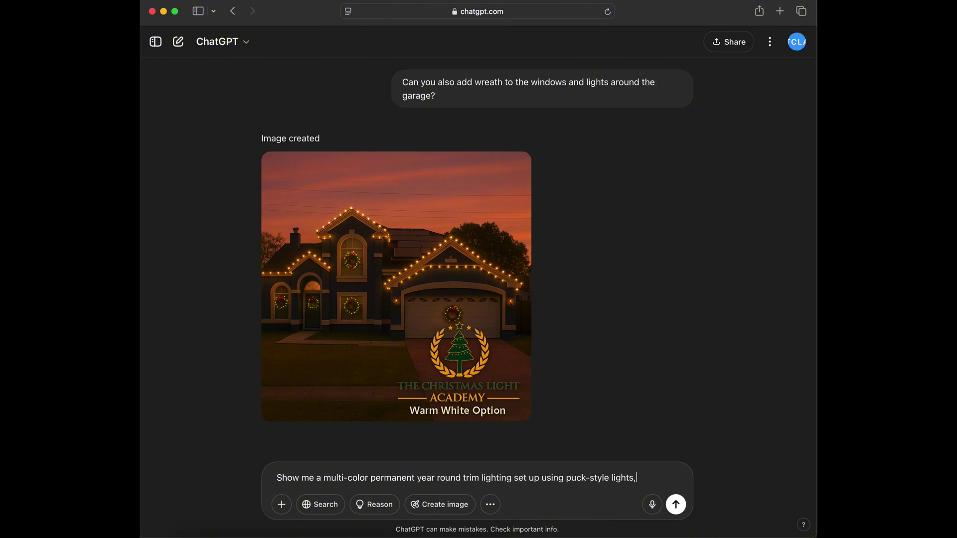
pyautogui.write(' like Omni or Gemstone. Add a su')
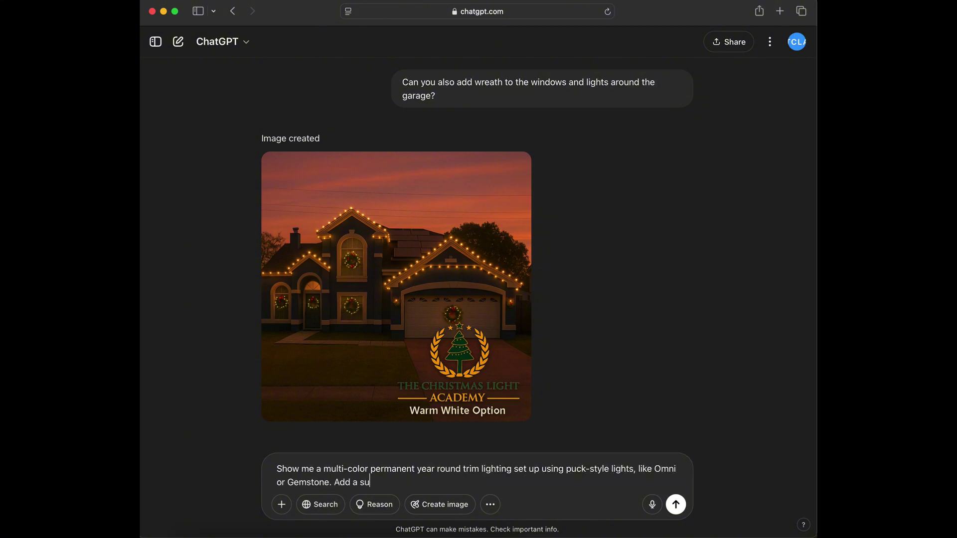
pyautogui.write('btle glow to the track and use a night time backdrop')
# Step: Send the multi-color year-round puck-light trim prompt, Omni or Gemstone style
pyautogui.press('Return')
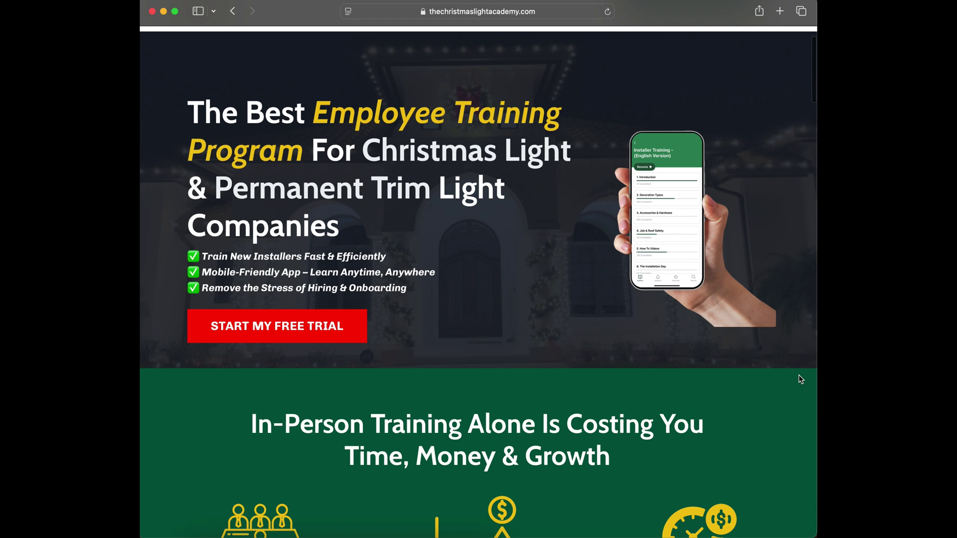
pyautogui.scroll(-5, 799, 374)
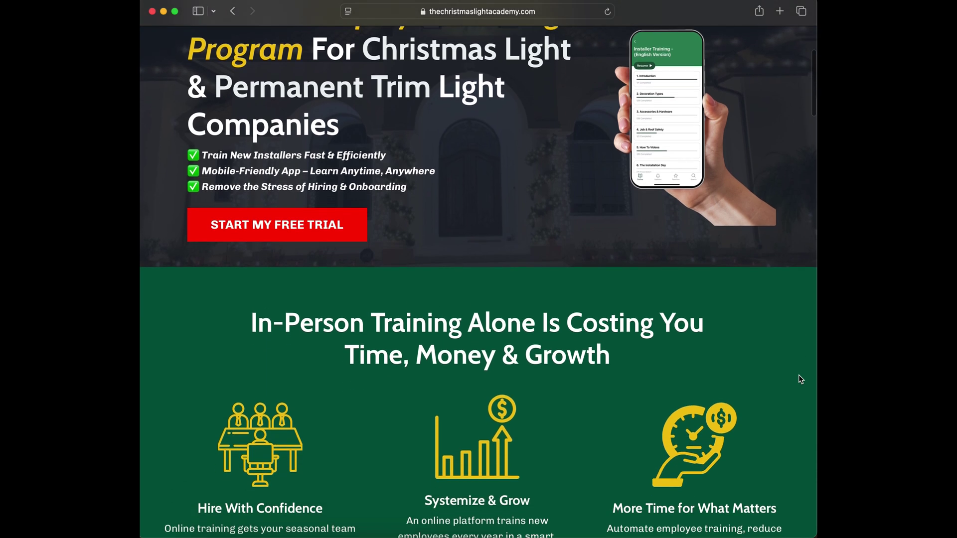
pyautogui.scroll(-3, 799, 375)
pyautogui.scroll(-2, 799, 375)
pyautogui.scroll(-2, 798, 375)
pyautogui.scroll(-2, 799, 375)
pyautogui.scroll(-2, 799, 375)
pyautogui.scroll(-2, 799, 375)
pyautogui.scroll(-2, 798, 375)
pyautogui.scroll(-1, 799, 374)
pyautogui.scroll(-2, 799, 375)
pyautogui.scroll(-2, 799, 375)
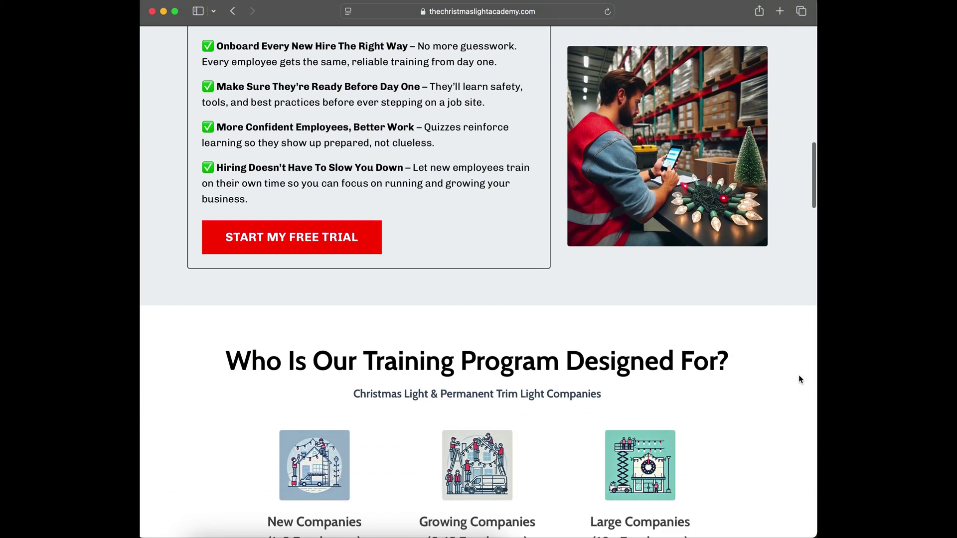
pyautogui.scroll(-2, 798, 375)
pyautogui.scroll(-2, 799, 375)
pyautogui.scroll(-2, 799, 375)
pyautogui.scroll(-2, 798, 375)
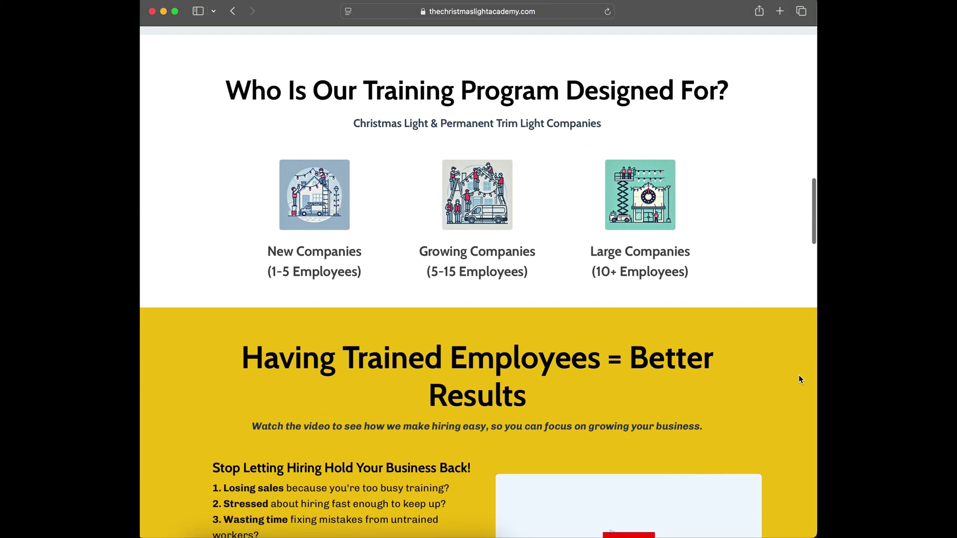
pyautogui.scroll(-1, 799, 375)
pyautogui.scroll(-2, 799, 375)
pyautogui.scroll(-2, 798, 374)
pyautogui.scroll(-2, 799, 375)
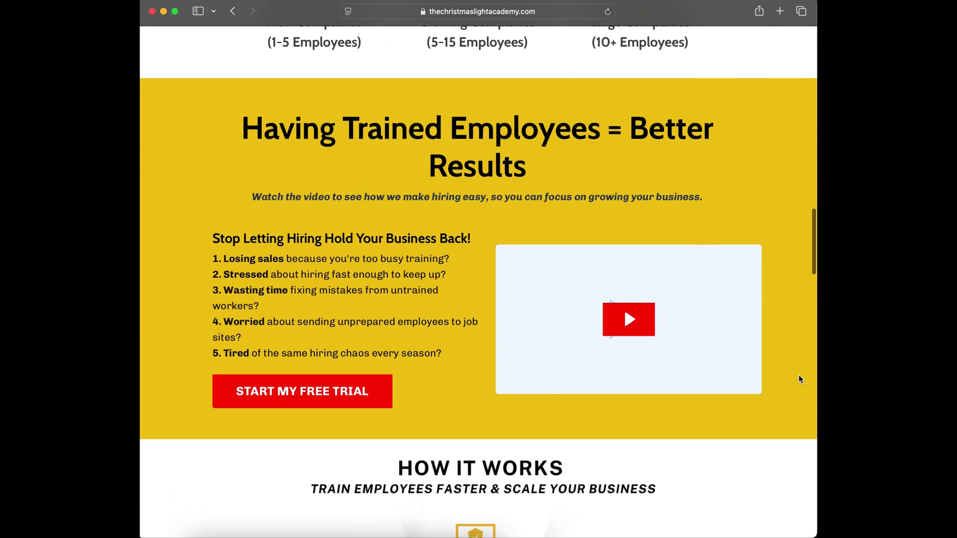
pyautogui.scroll(-1, 798, 375)
pyautogui.scroll(-2, 798, 374)
pyautogui.scroll(-2, 798, 374)
pyautogui.scroll(-2, 799, 375)
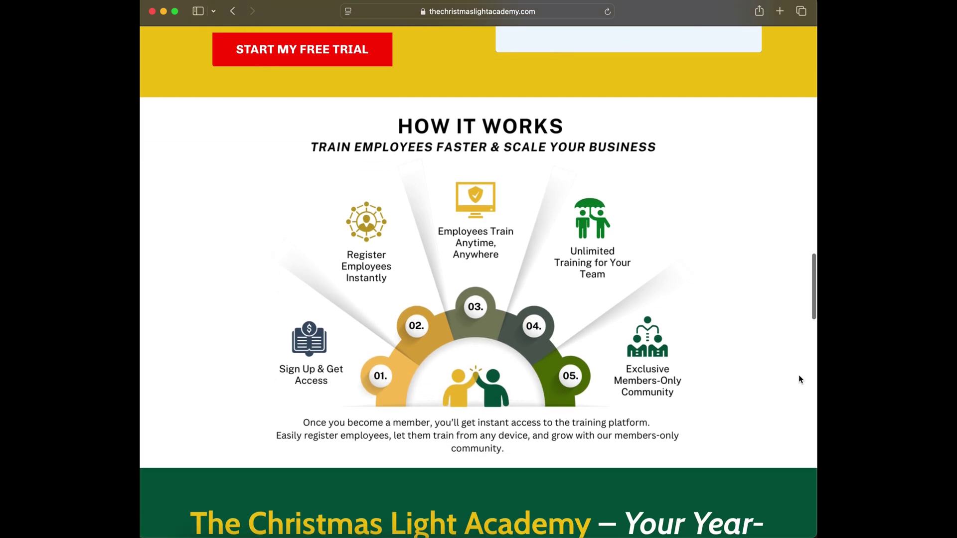
pyautogui.scroll(-1, 799, 375)
pyautogui.scroll(-2, 798, 375)
pyautogui.scroll(-2, 799, 374)
pyautogui.scroll(-2, 799, 375)
pyautogui.scroll(-1, 799, 375)
pyautogui.scroll(-2, 799, 375)
pyautogui.scroll(-1, 798, 375)
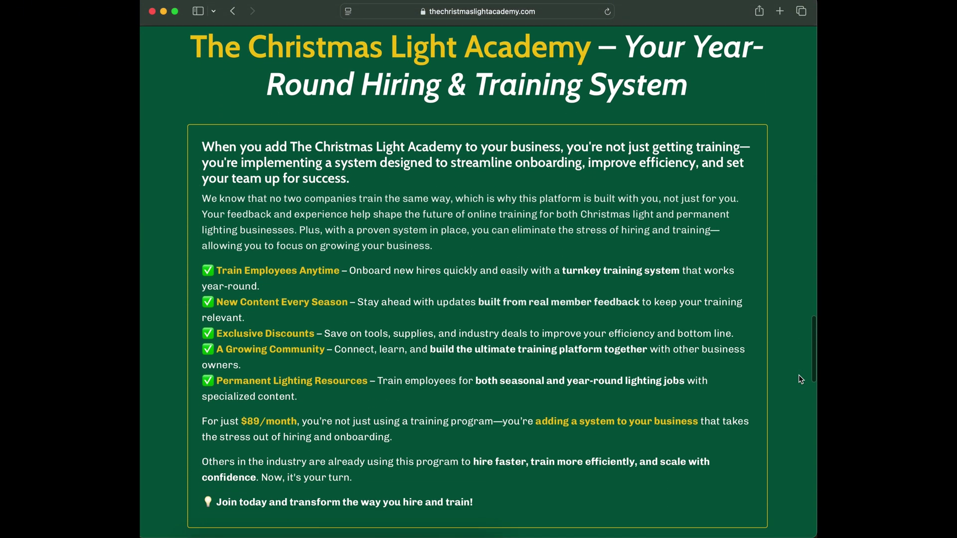
pyautogui.scroll(-1, 799, 375)
pyautogui.scroll(-1, 798, 375)
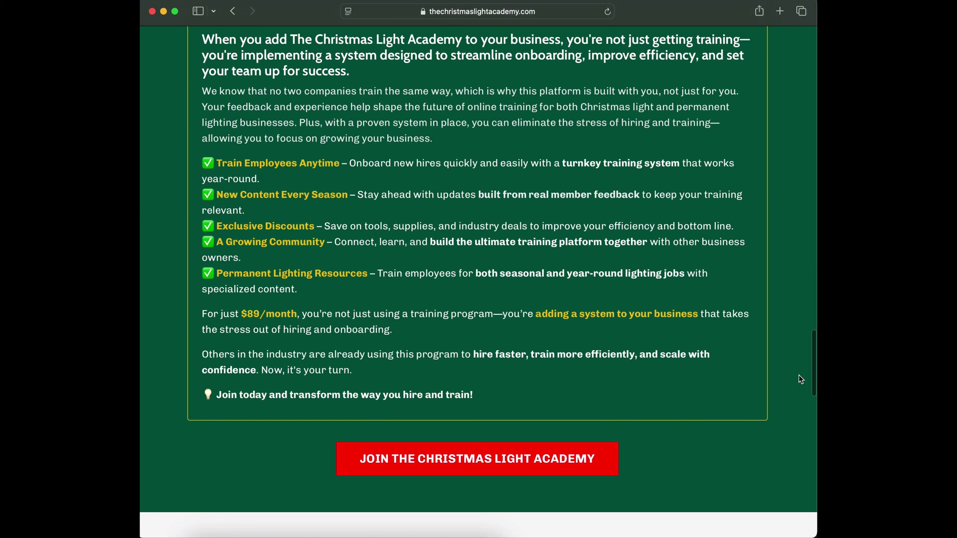
pyautogui.scroll(-2, 799, 375)
pyautogui.scroll(-1, 799, 375)
pyautogui.scroll(-2, 799, 375)
pyautogui.scroll(-1, 799, 374)
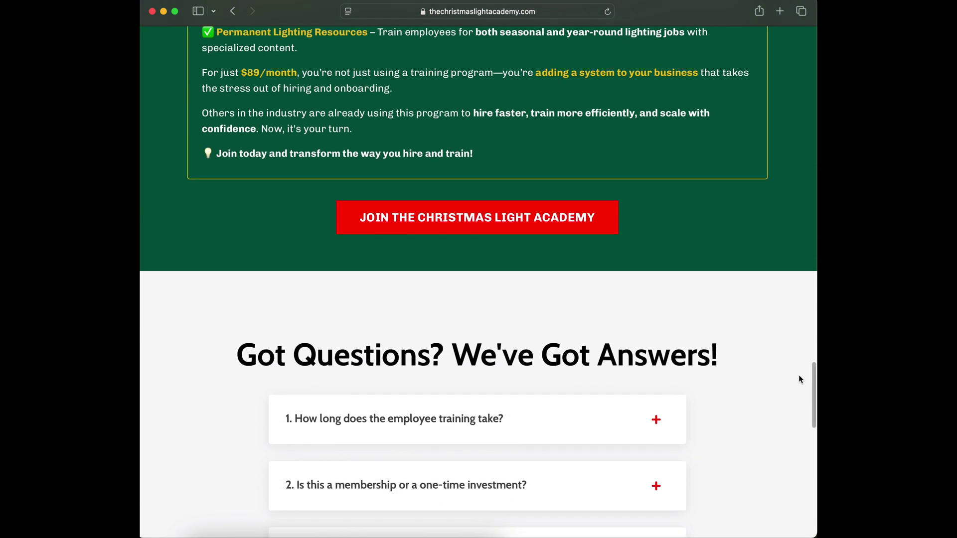
pyautogui.scroll(-2, 799, 374)
pyautogui.scroll(-1, 799, 375)
pyautogui.scroll(-2, 799, 374)
pyautogui.scroll(-1, 799, 375)
pyautogui.scroll(-1, 799, 375)
pyautogui.scroll(-2, 799, 375)
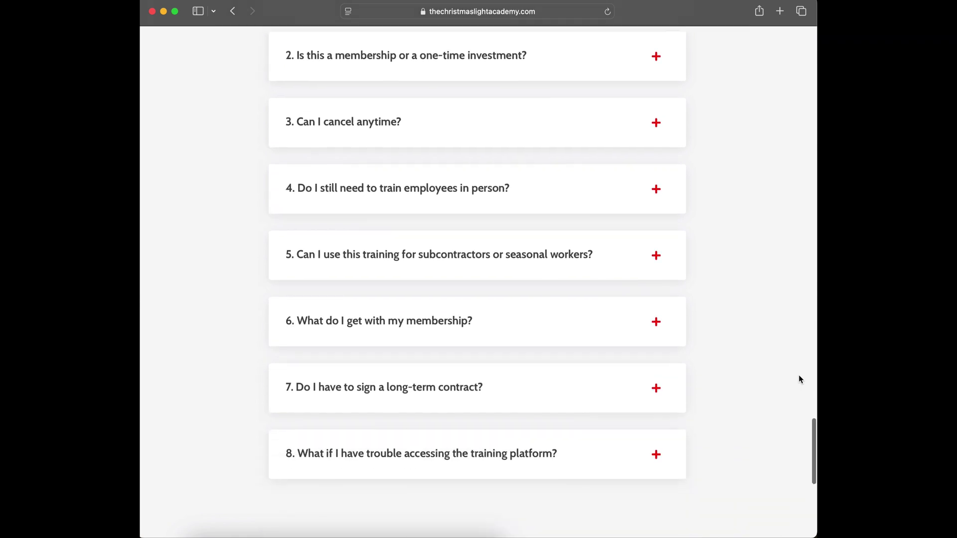
pyautogui.scroll(-1, 798, 375)
pyautogui.scroll(-1, 798, 375)
pyautogui.scroll(-2, 799, 374)
pyautogui.scroll(-2, 799, 375)
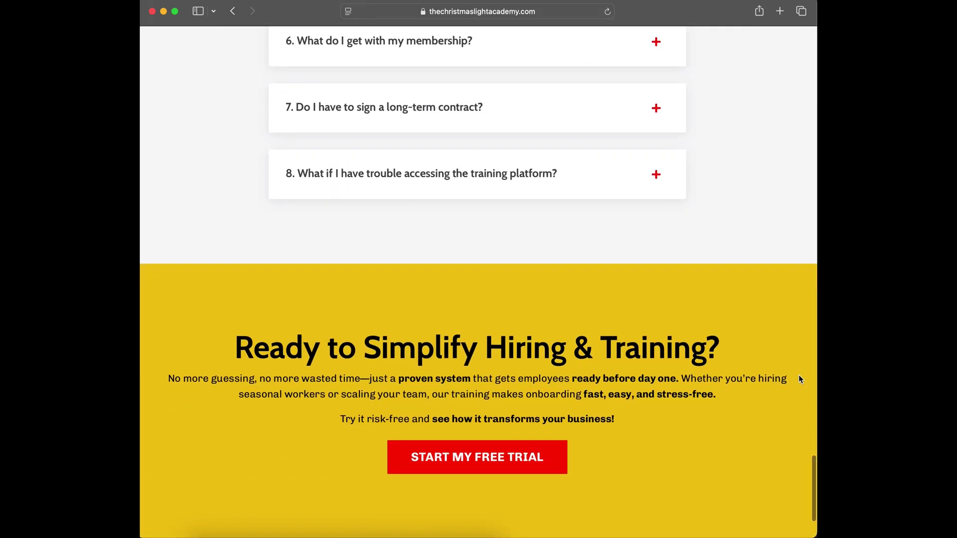
pyautogui.scroll(-1, 799, 375)
pyautogui.scroll(-1, 799, 375)
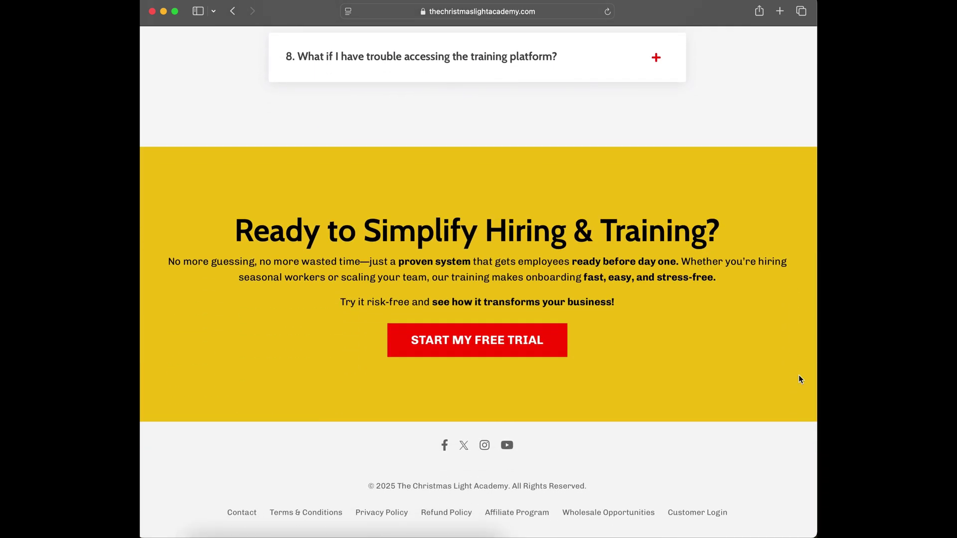